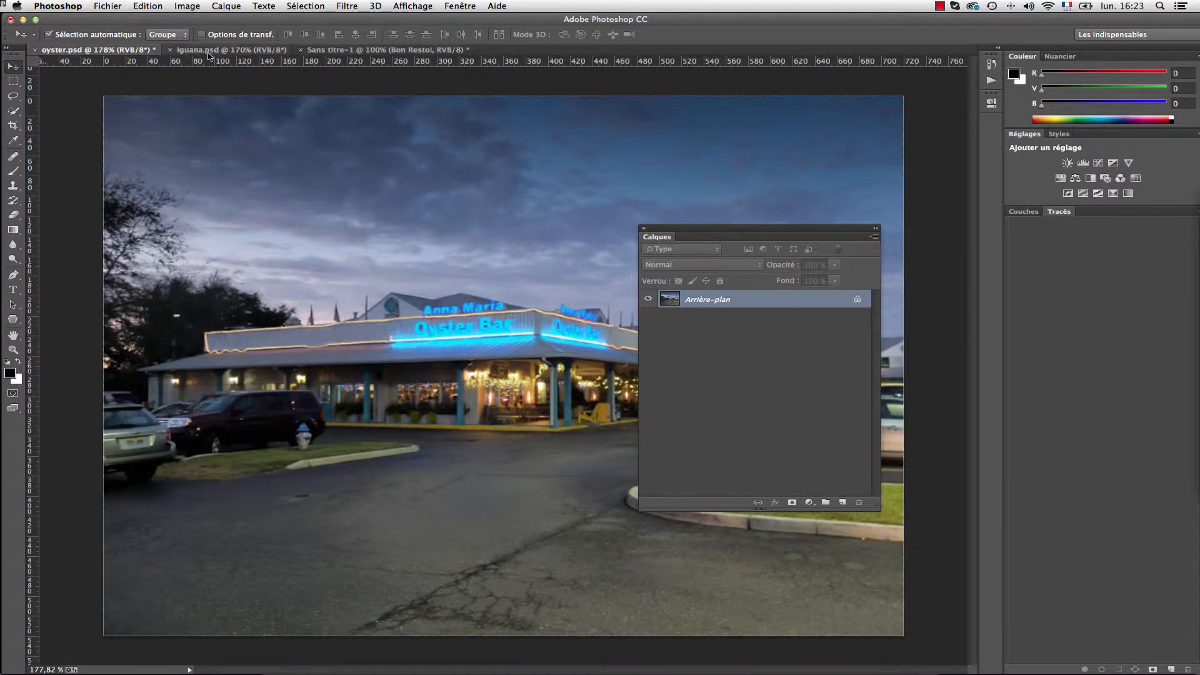
In the Sans titre-1 document, convert the four badge layers from Bon Resto! down to Ellipse 1 into one smart object.
click(210, 55)
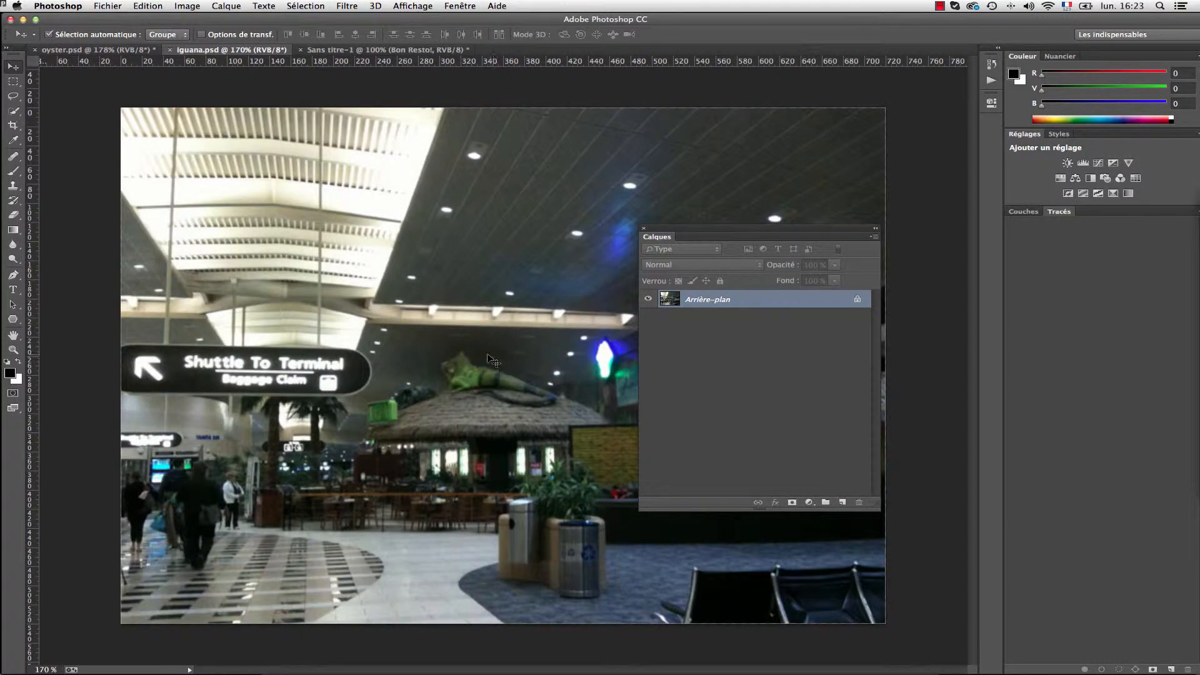
click(87, 48)
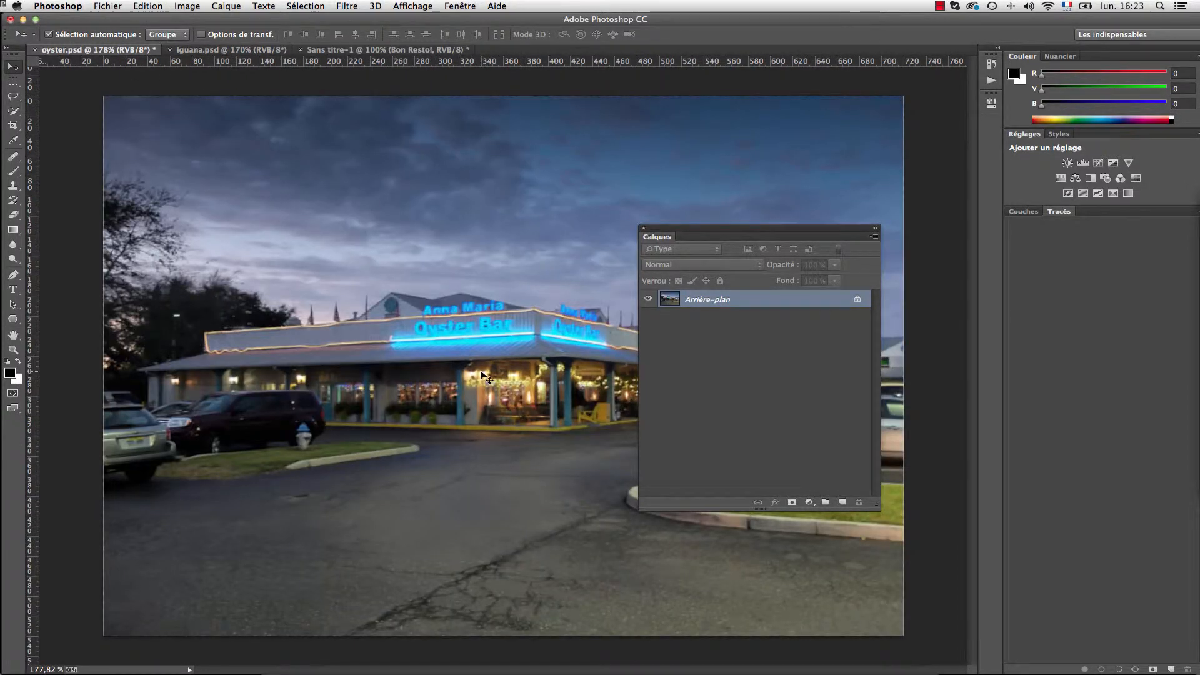
click(344, 50)
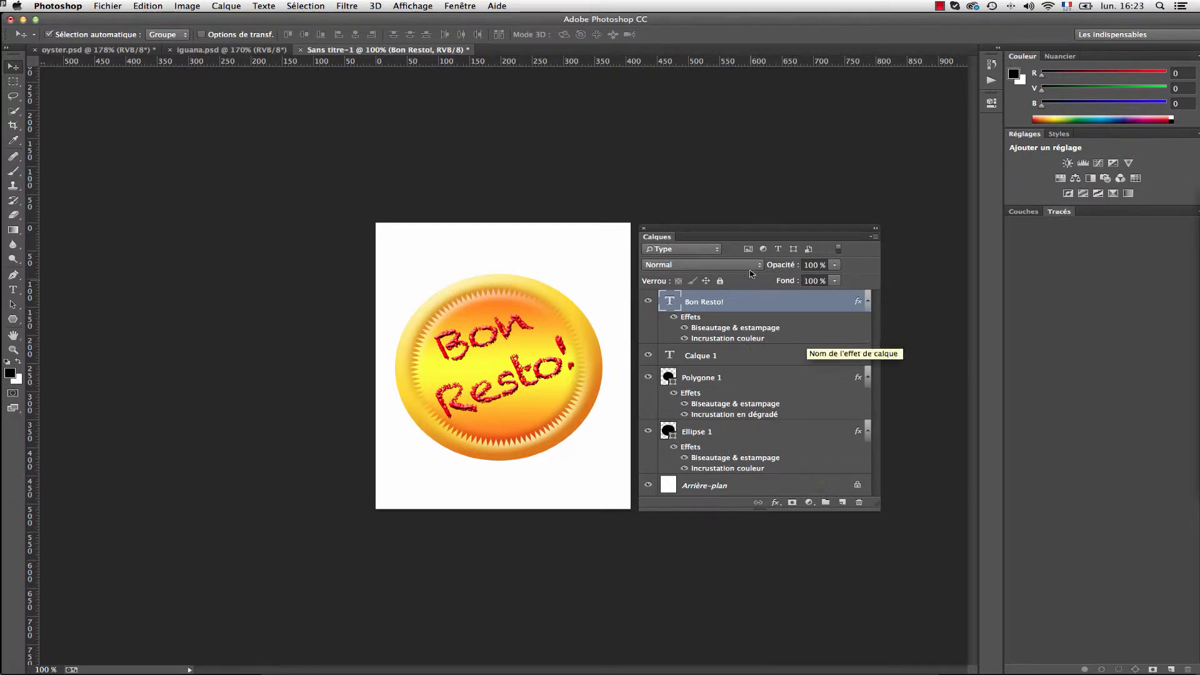
shift+click(708, 433)
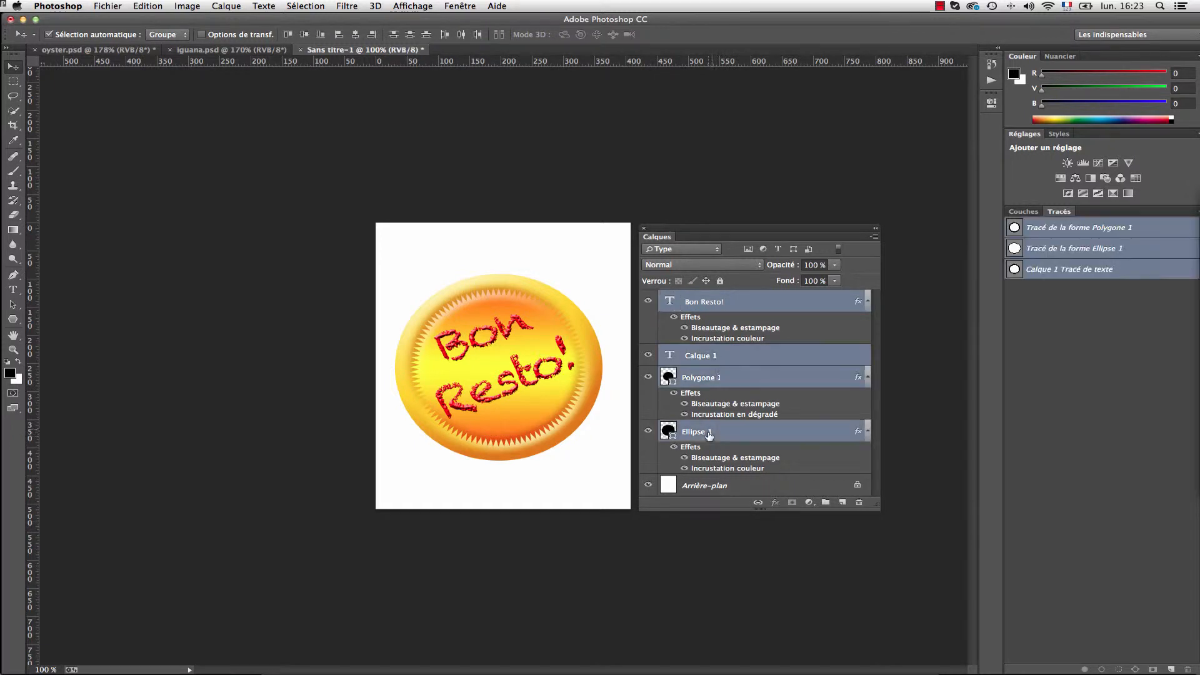
click(699, 303)
shift+click(699, 379)
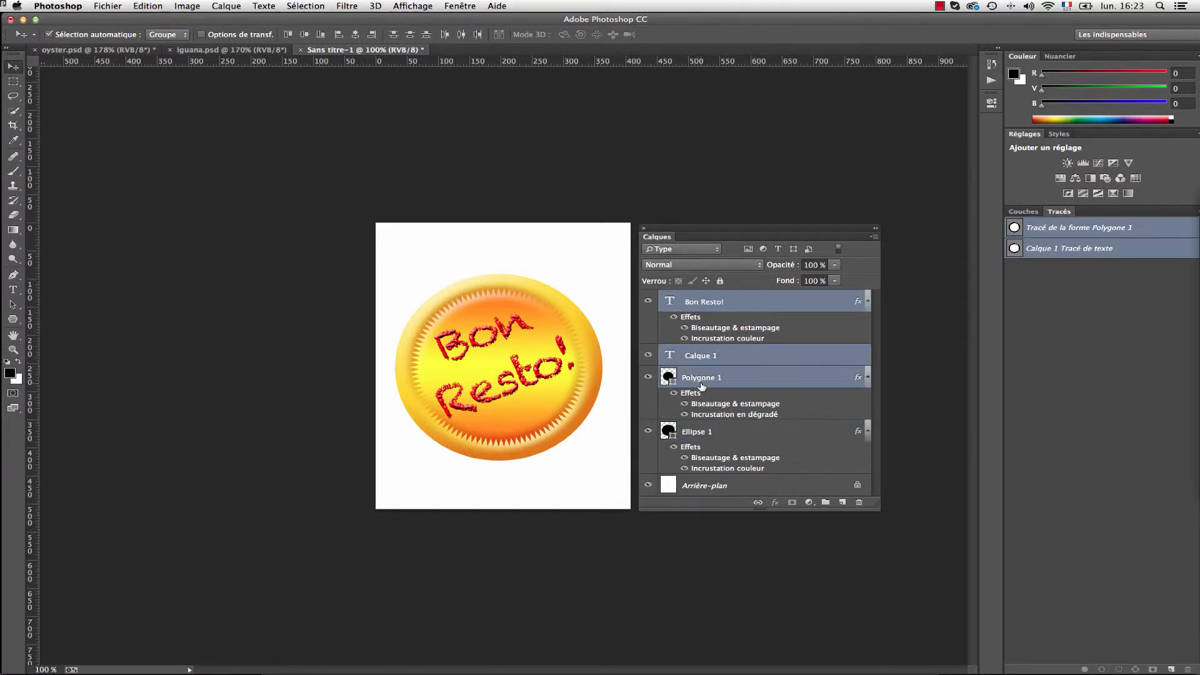
shift+click(708, 433)
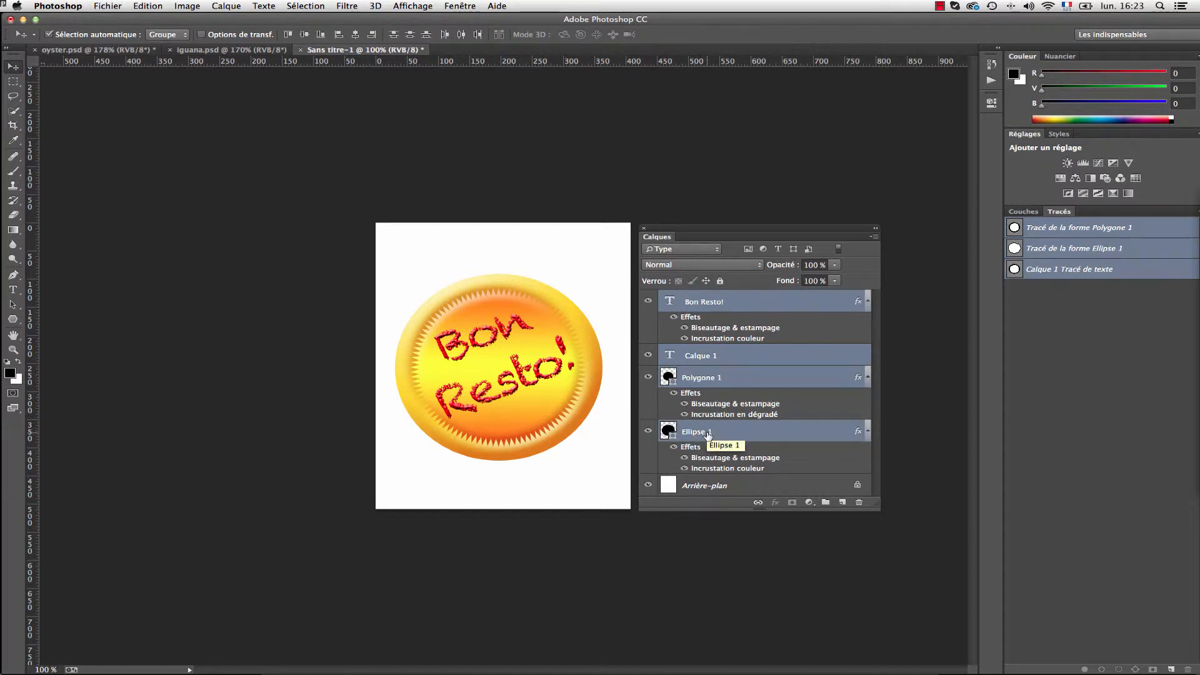
click(874, 237)
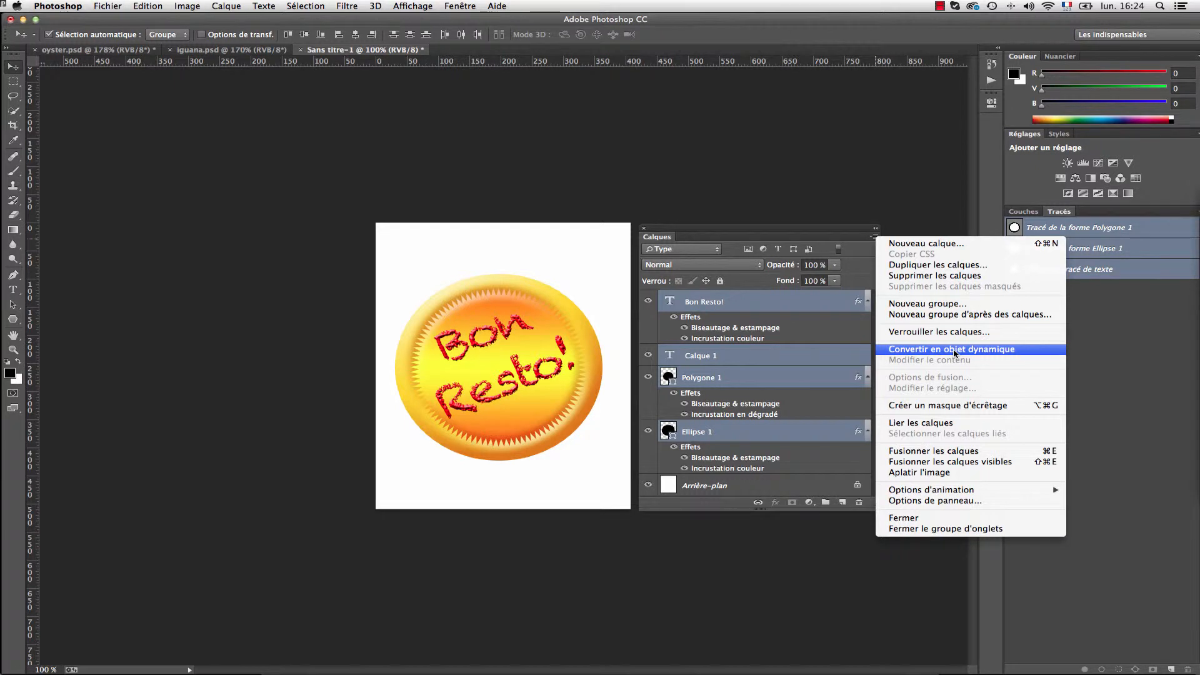
click(954, 354)
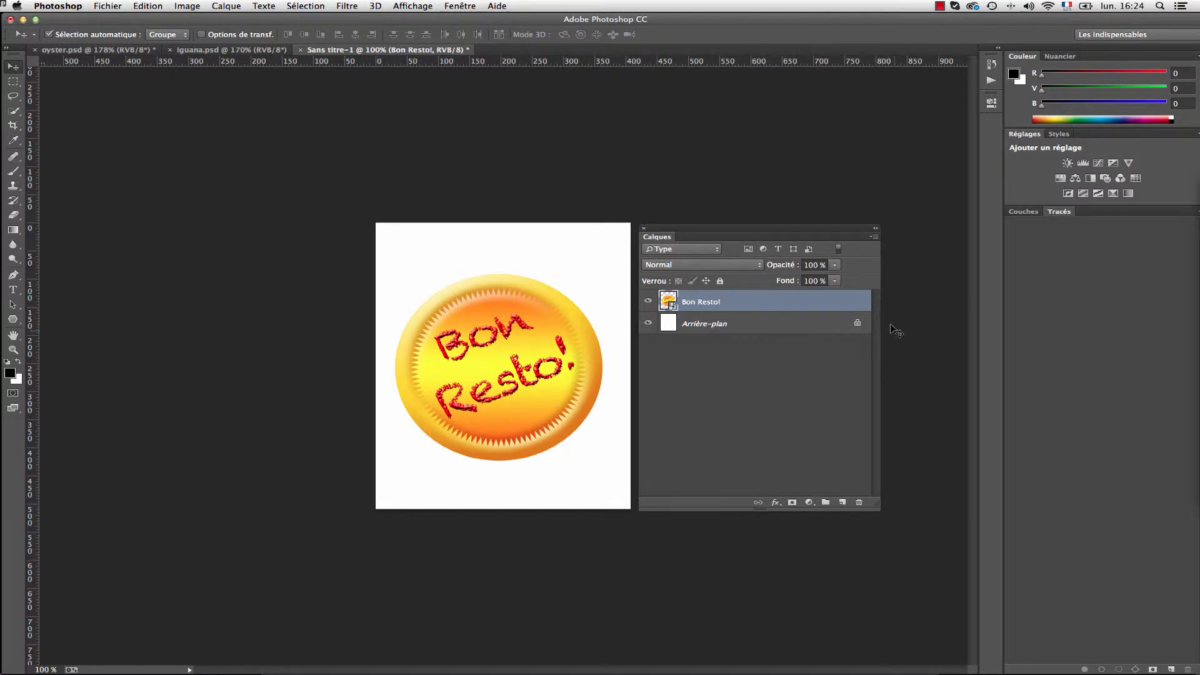
Export the contents of the Bon Resto! smart object as Bon Resto!.psb in the smart objects folder.
click(874, 238)
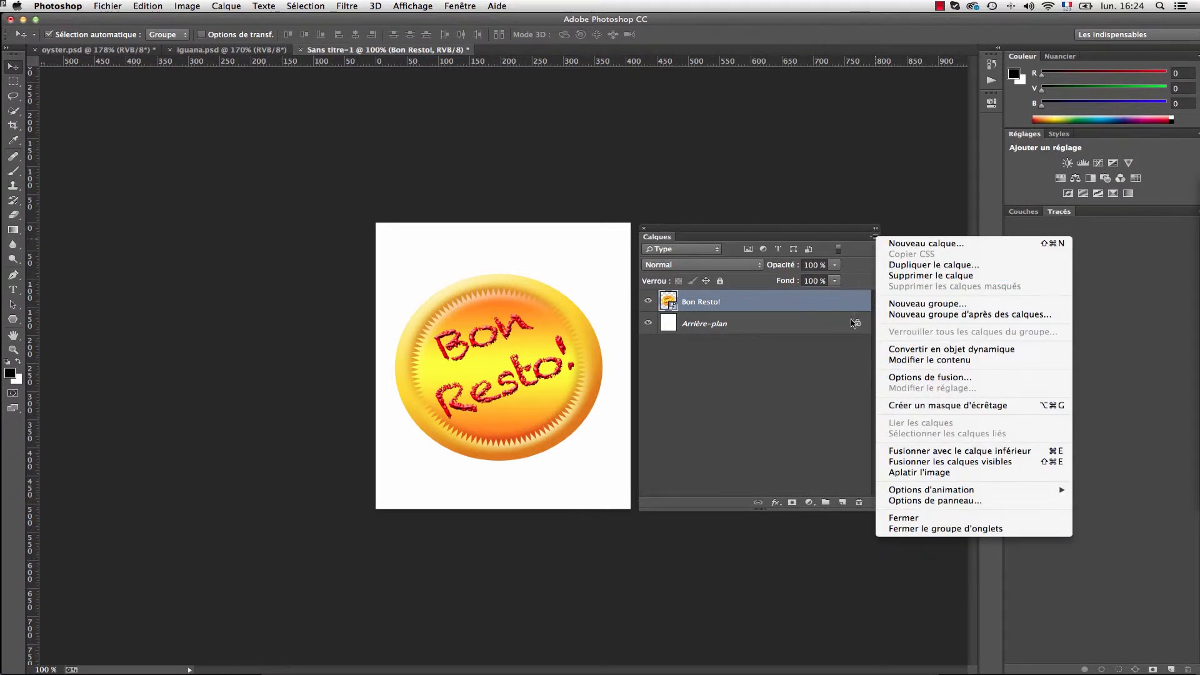
right_click(762, 305)
right_click(762, 306)
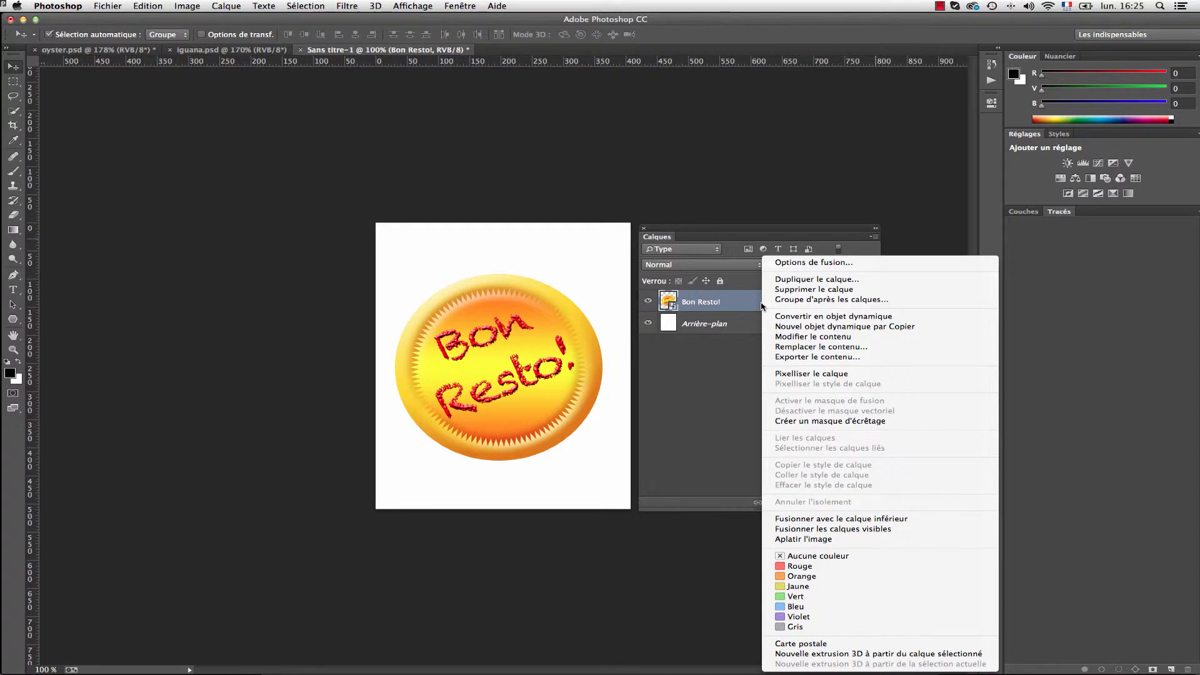
click(830, 356)
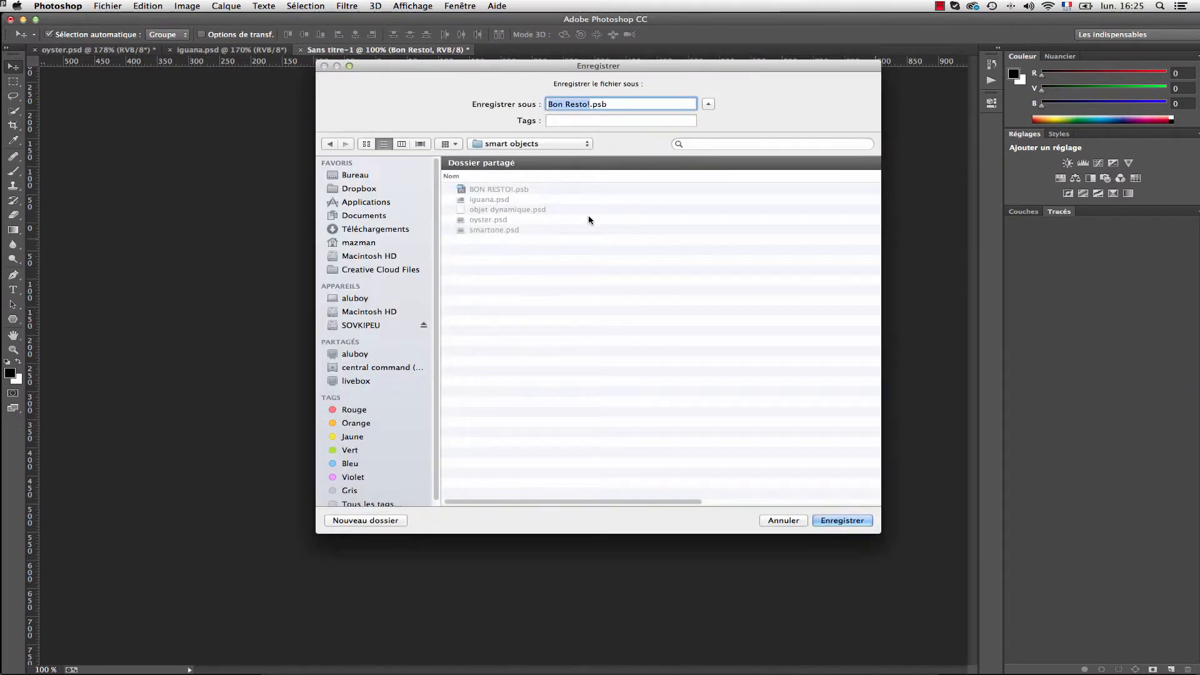
click(841, 521)
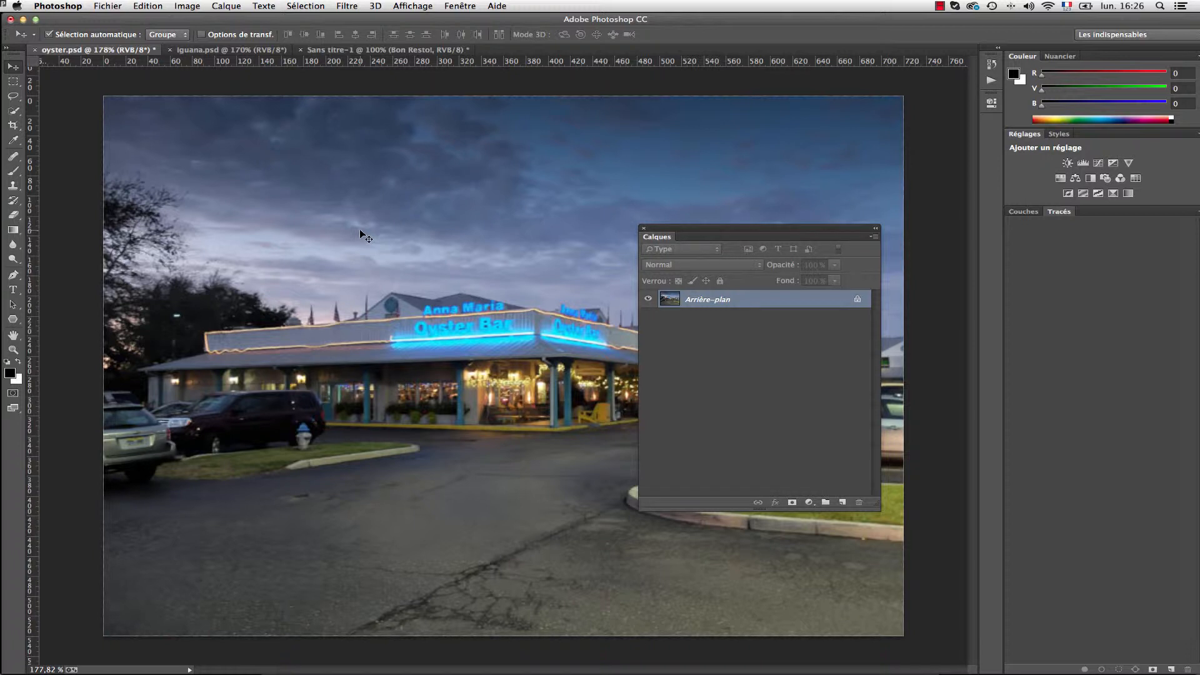
Place Bon Resto!.psb from the smart objects folder into oyster.psd as a linked file.
click(109, 6)
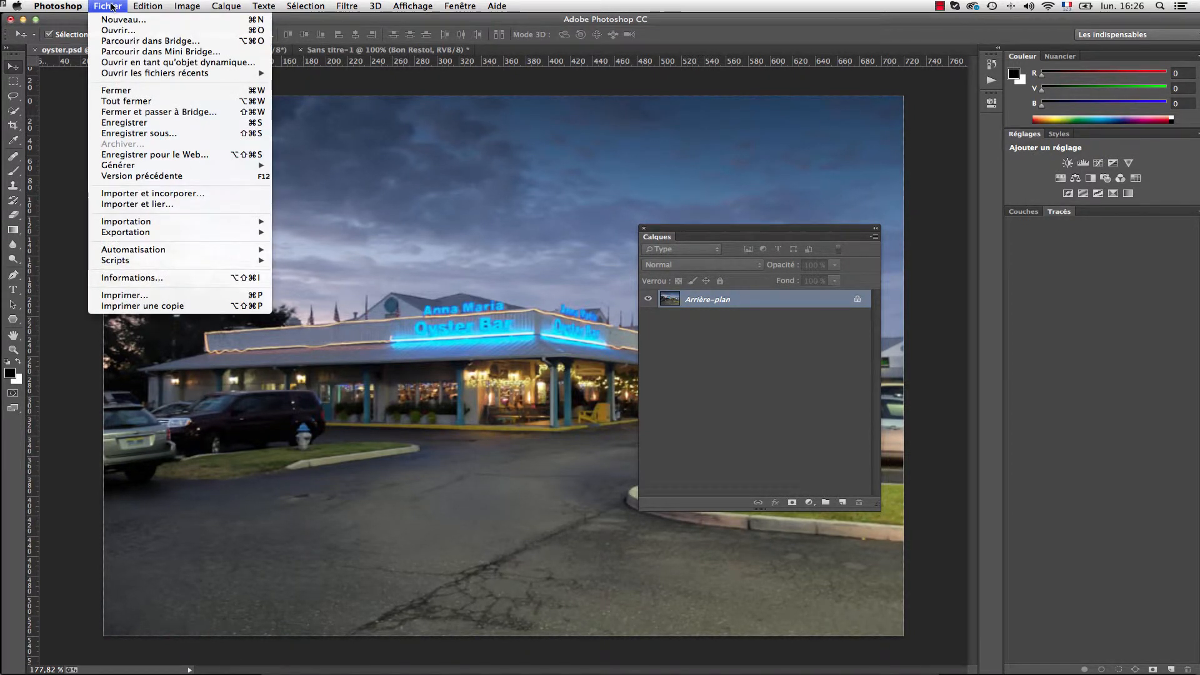
click(206, 206)
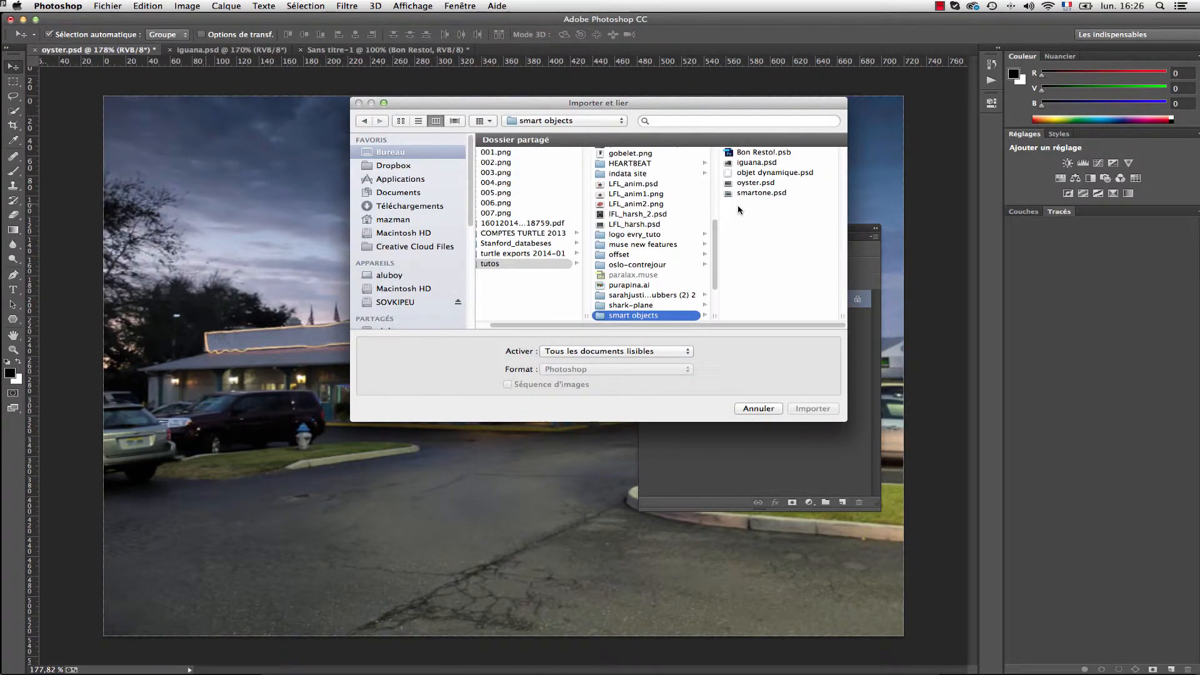
click(765, 154)
key(Return)
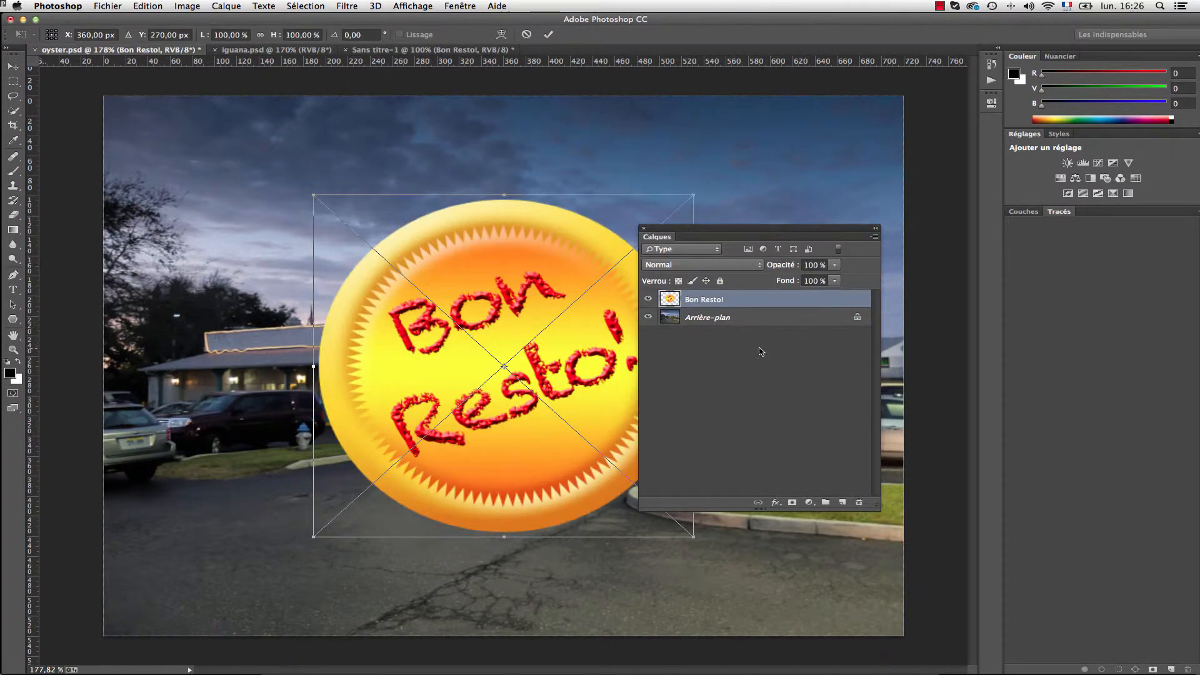
Scale the linked badge proportionally to about 46% and place it on the asphalt in the photo's lower-left corner.
drag(314, 196, 406, 302)
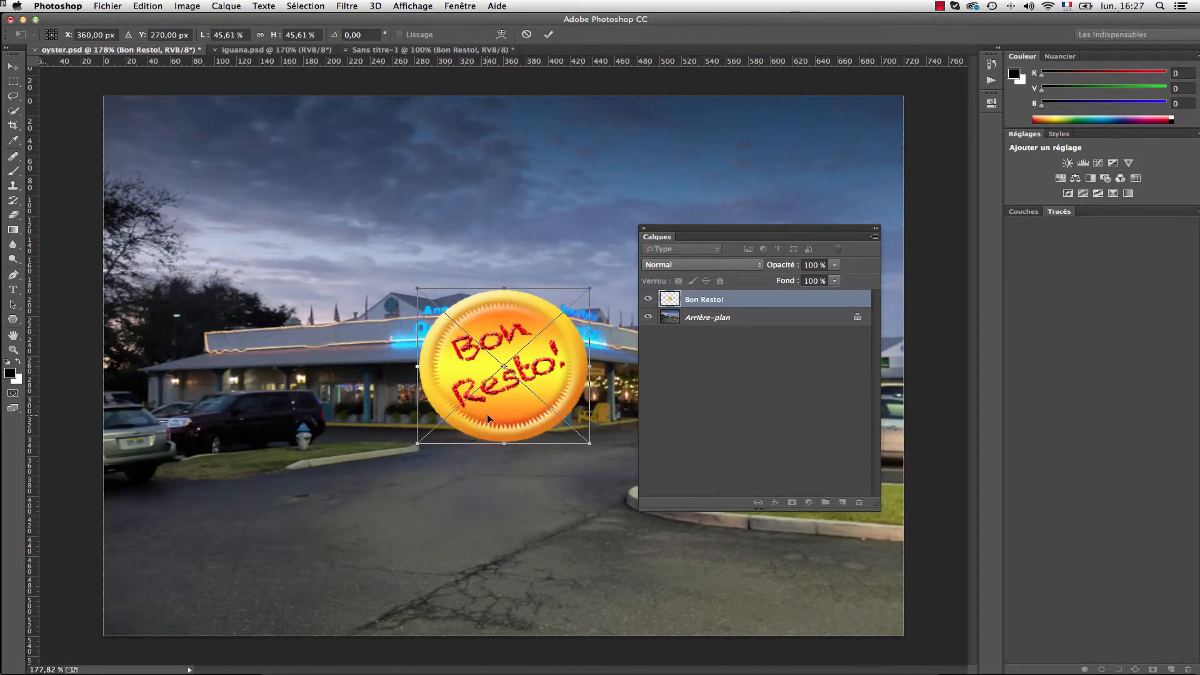
drag(487, 414, 215, 564)
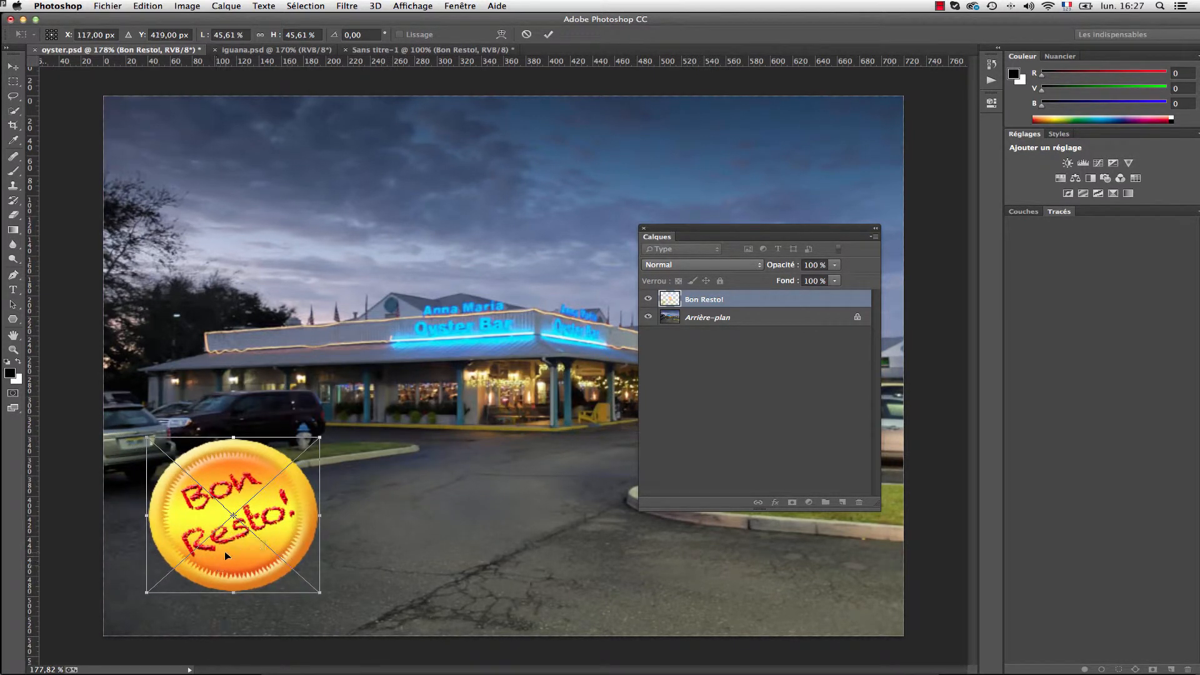
key(Return)
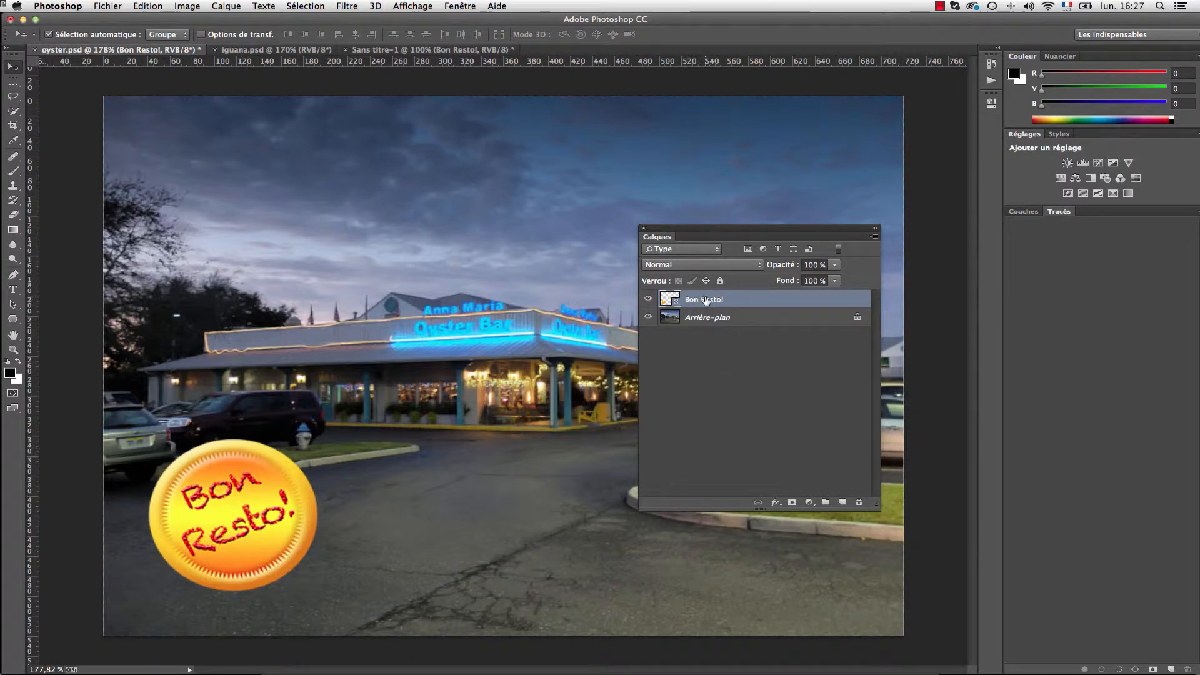
Place Bon Resto!.psb from the smart objects folder into iguana.psd as an embedded file.
click(271, 52)
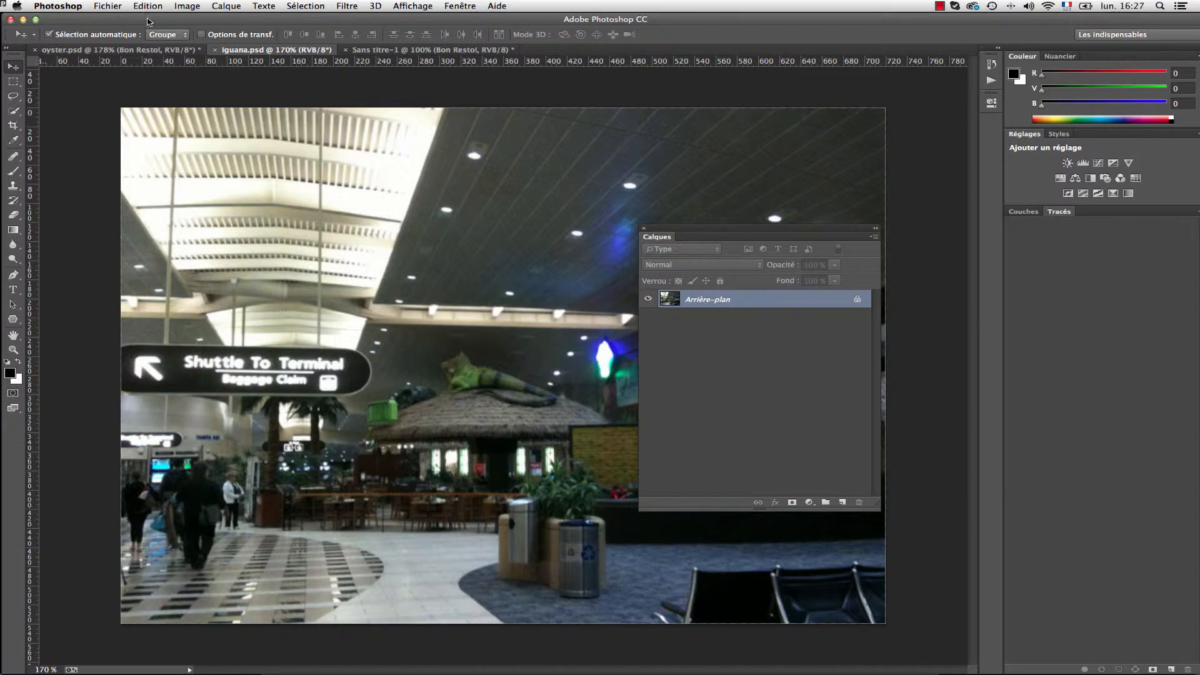
click(108, 6)
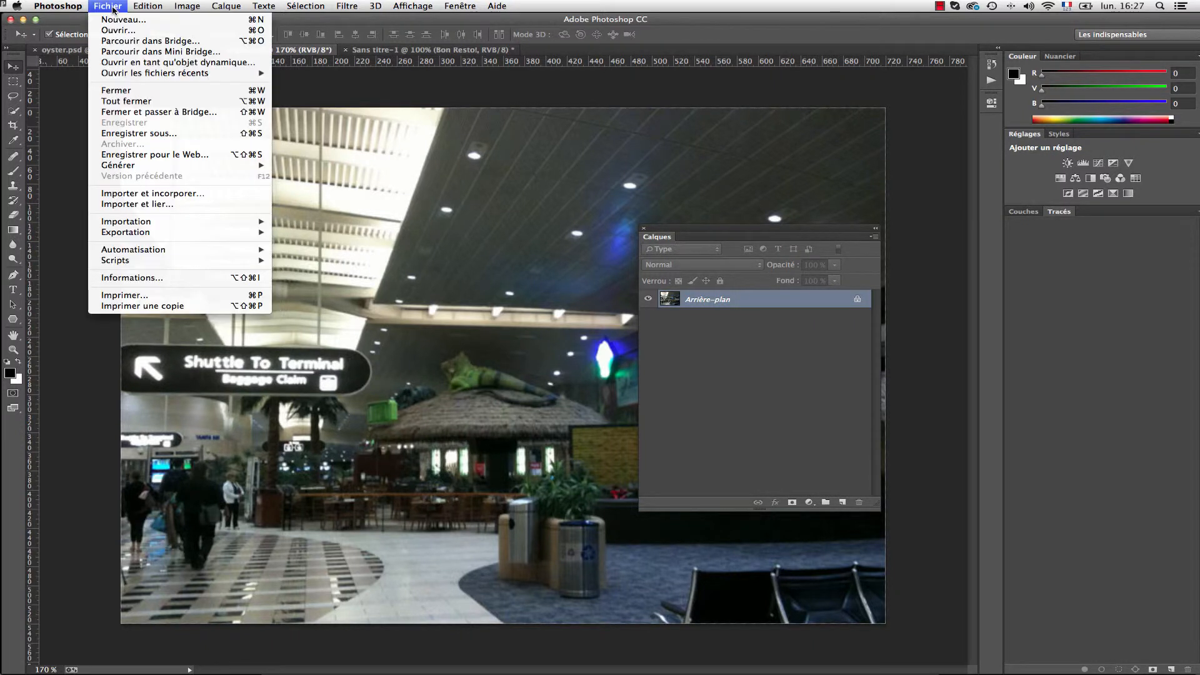
click(156, 198)
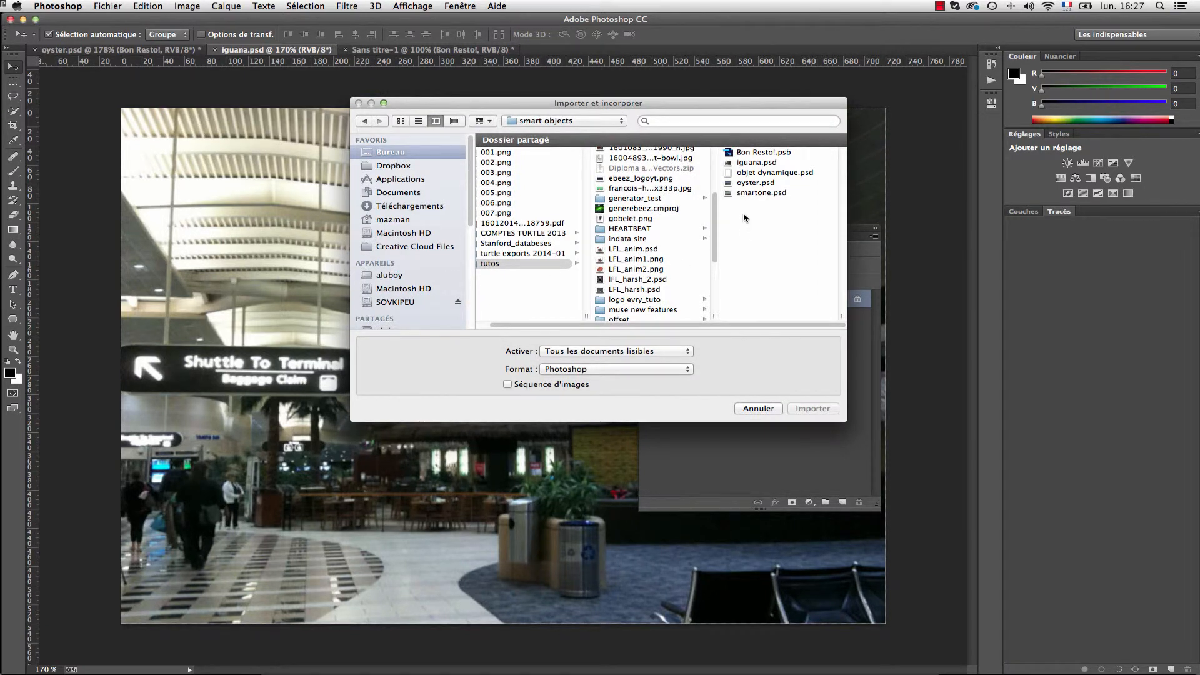
click(747, 153)
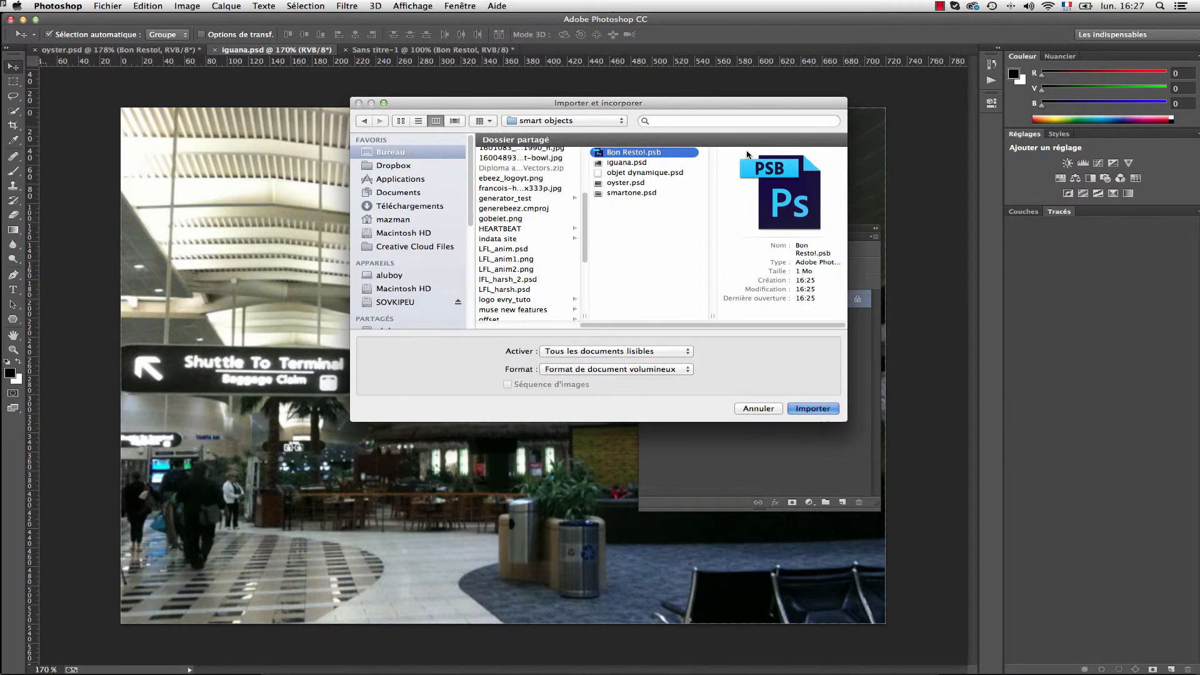
click(812, 408)
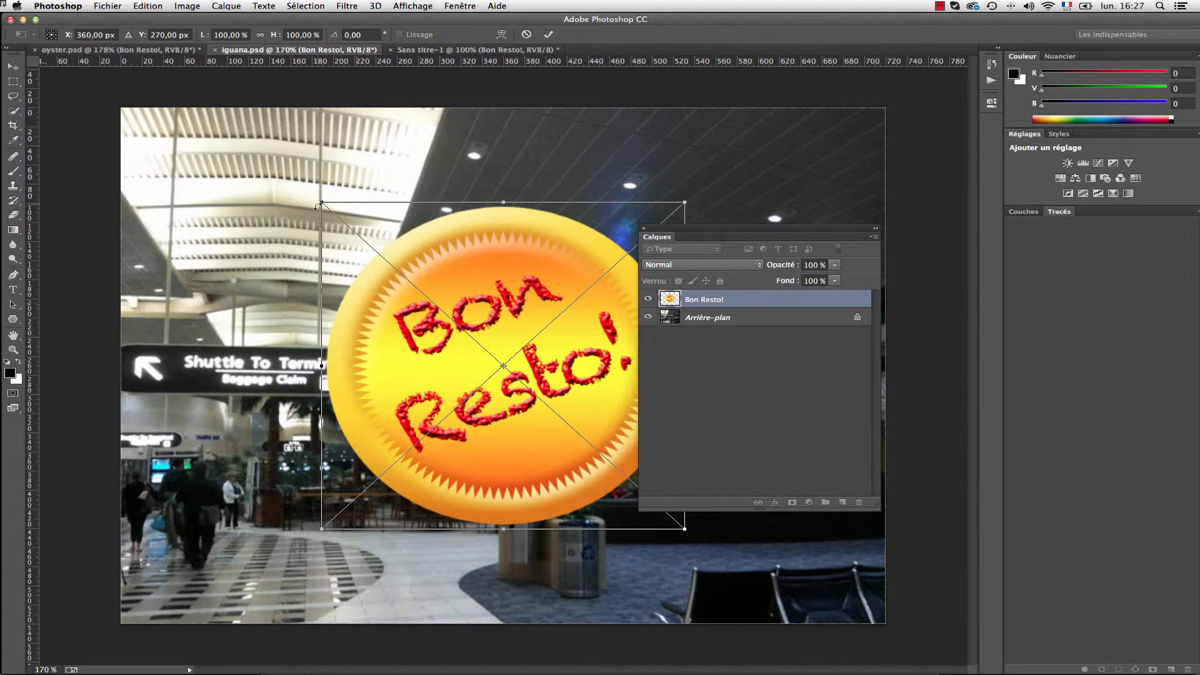
Scale the embedded badge proportionally to about 49% and place it in the lower-left corner of the airport photo.
drag(318, 207, 404, 292)
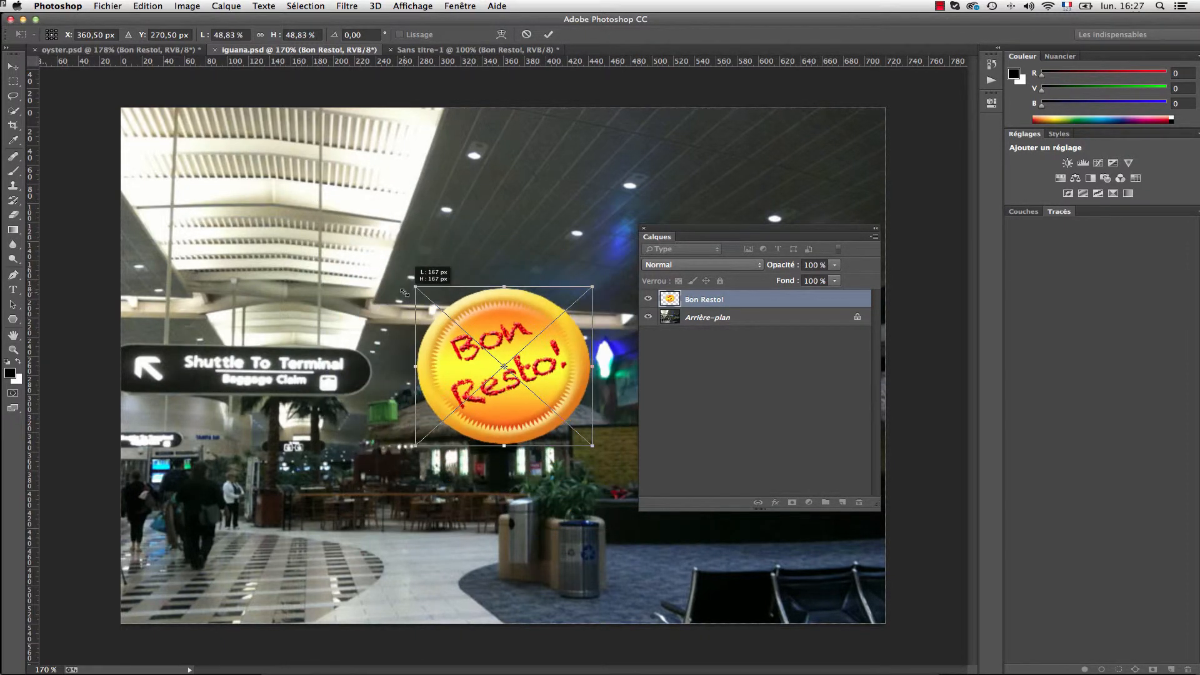
drag(532, 330, 258, 483)
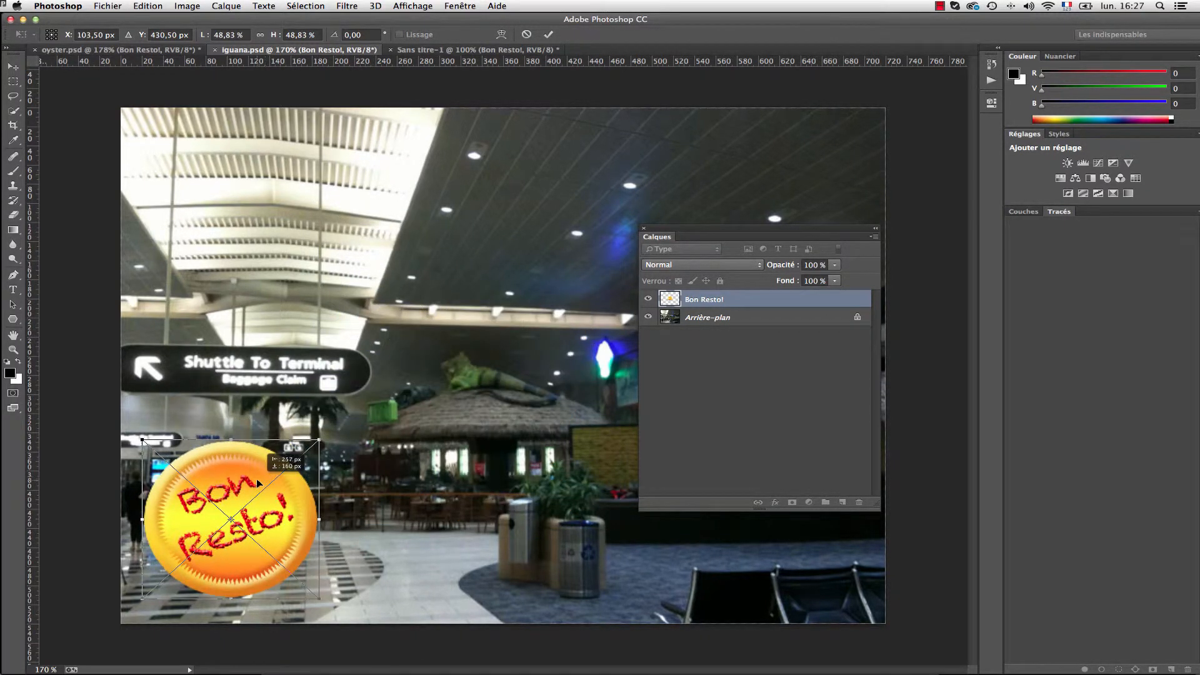
key(Return)
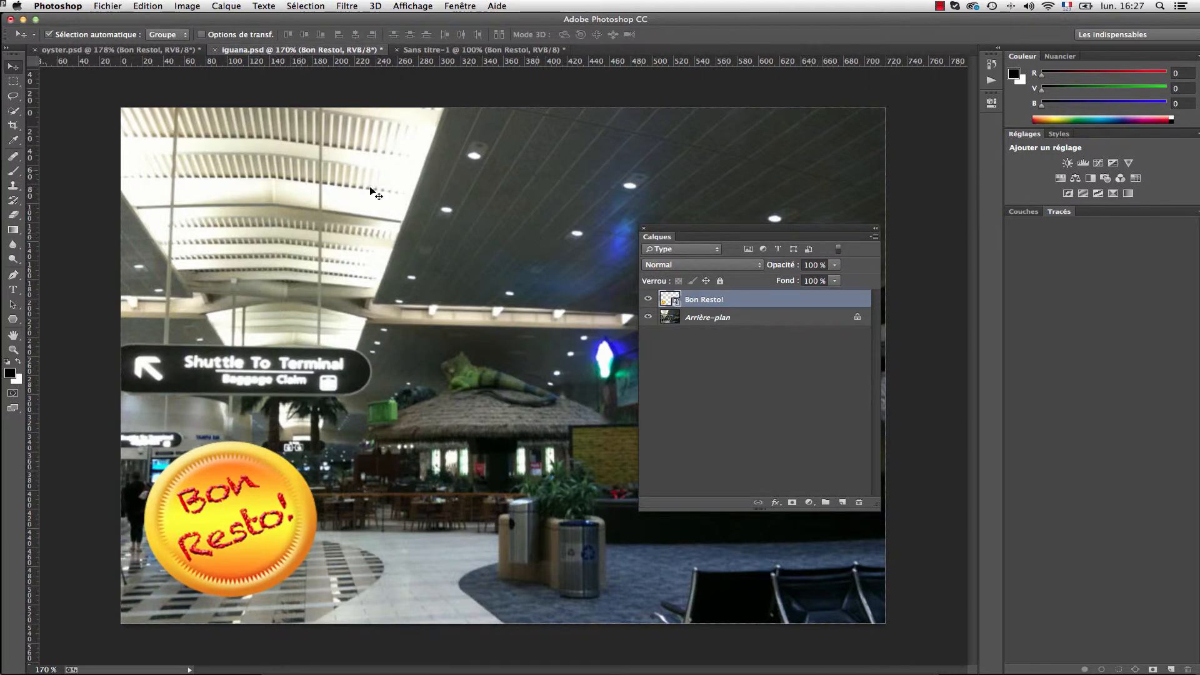
Open Bon Resto!.psb from oyster.psd's linked badge and set the Ellipse 1 layer's color overlay to brown #976505.
click(109, 51)
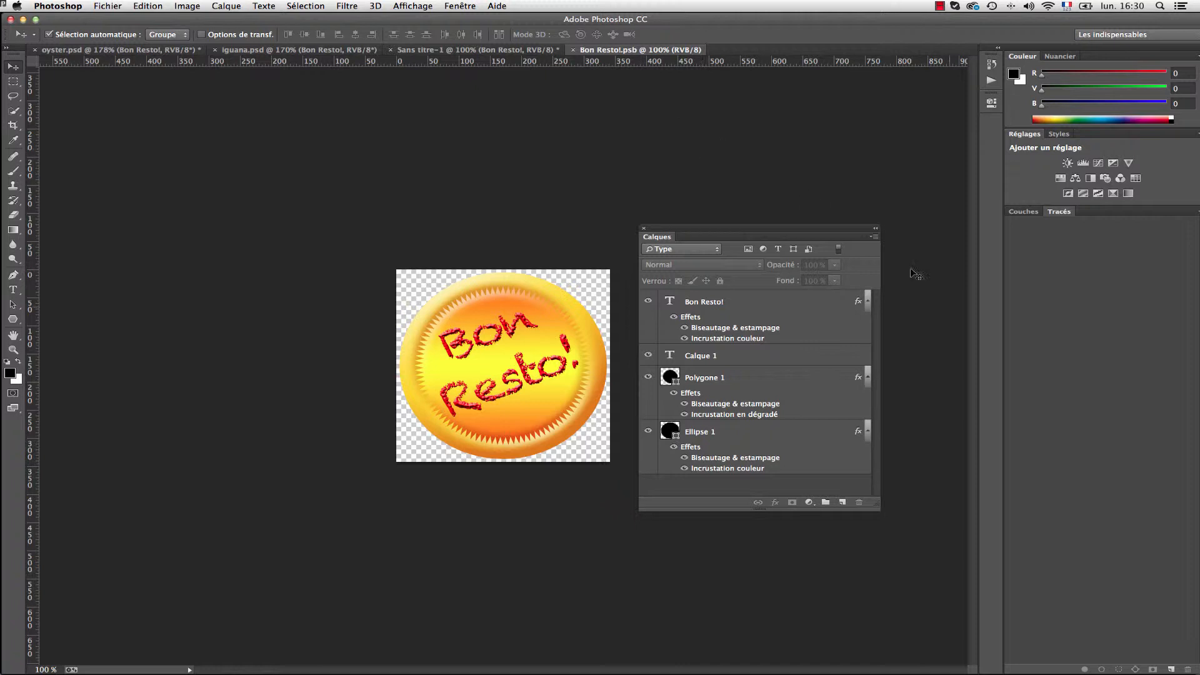
double_click(729, 470)
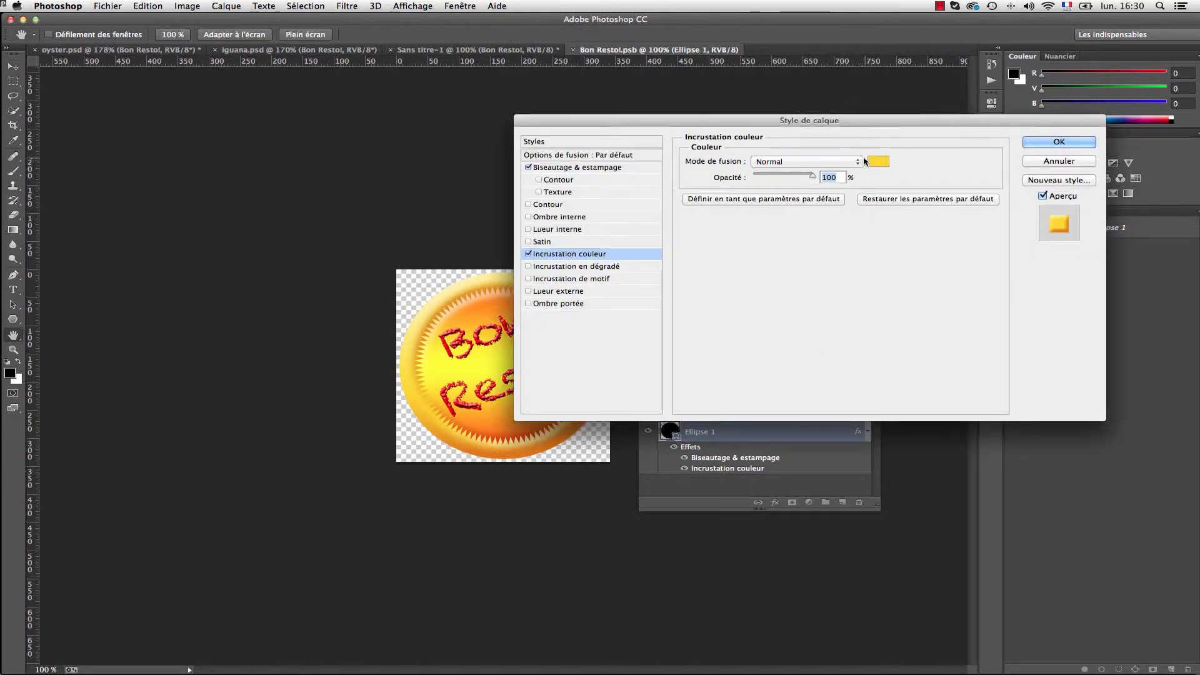
click(883, 162)
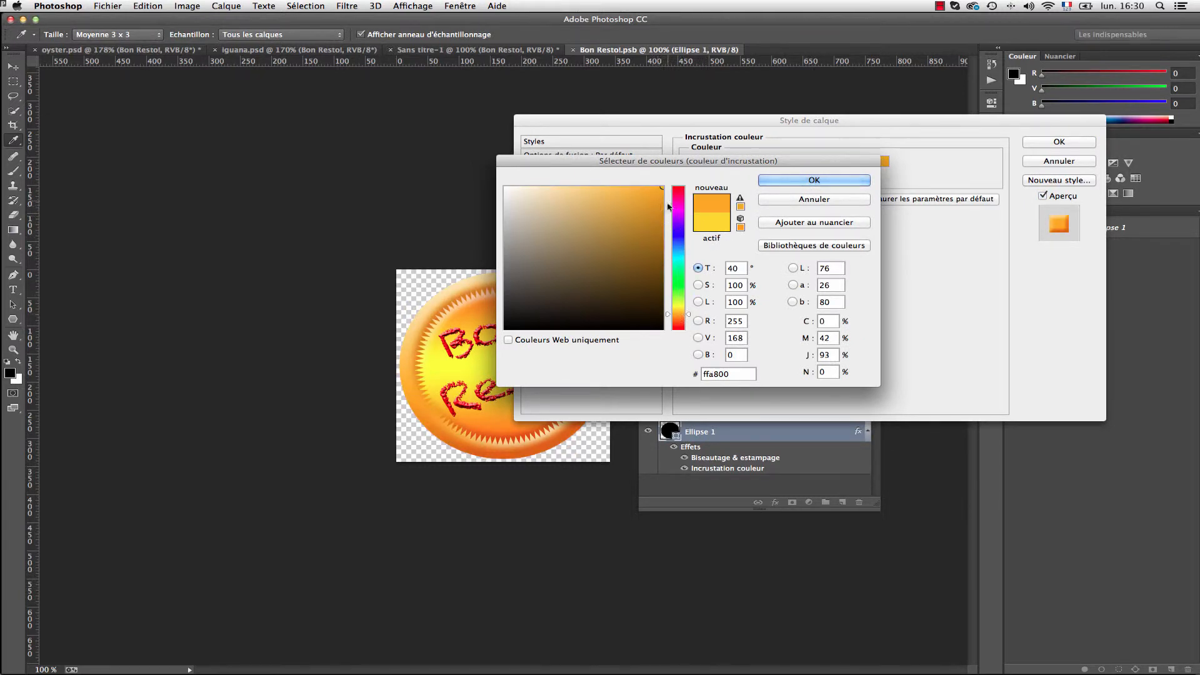
click(657, 246)
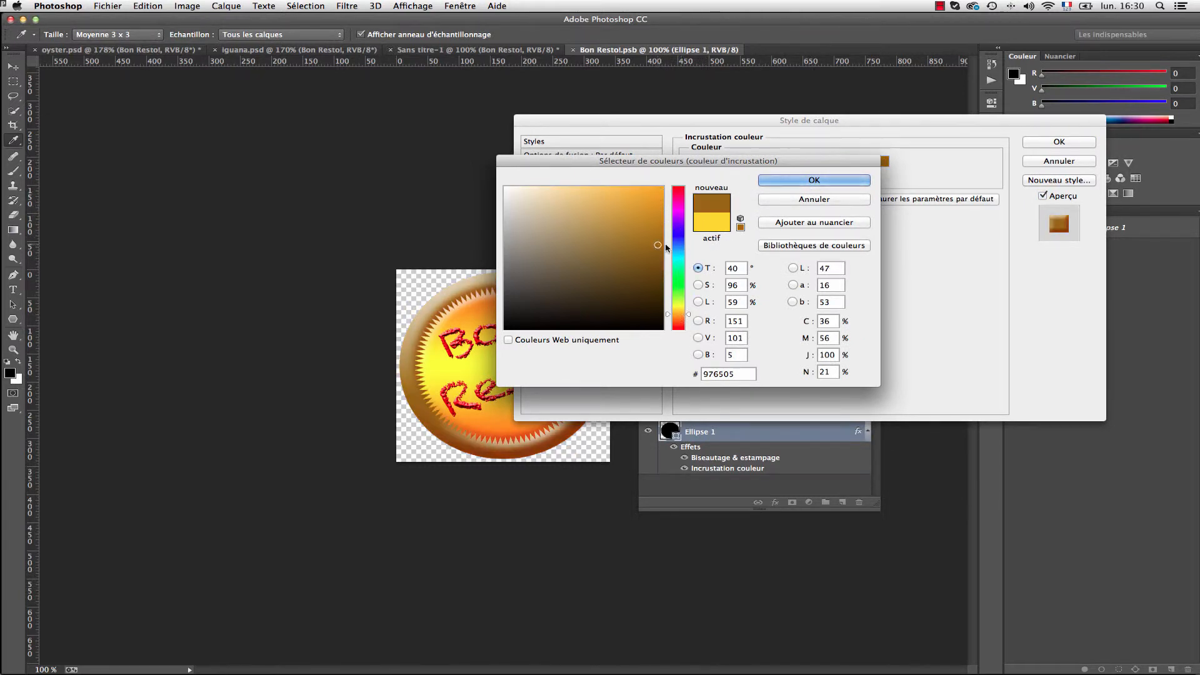
click(804, 185)
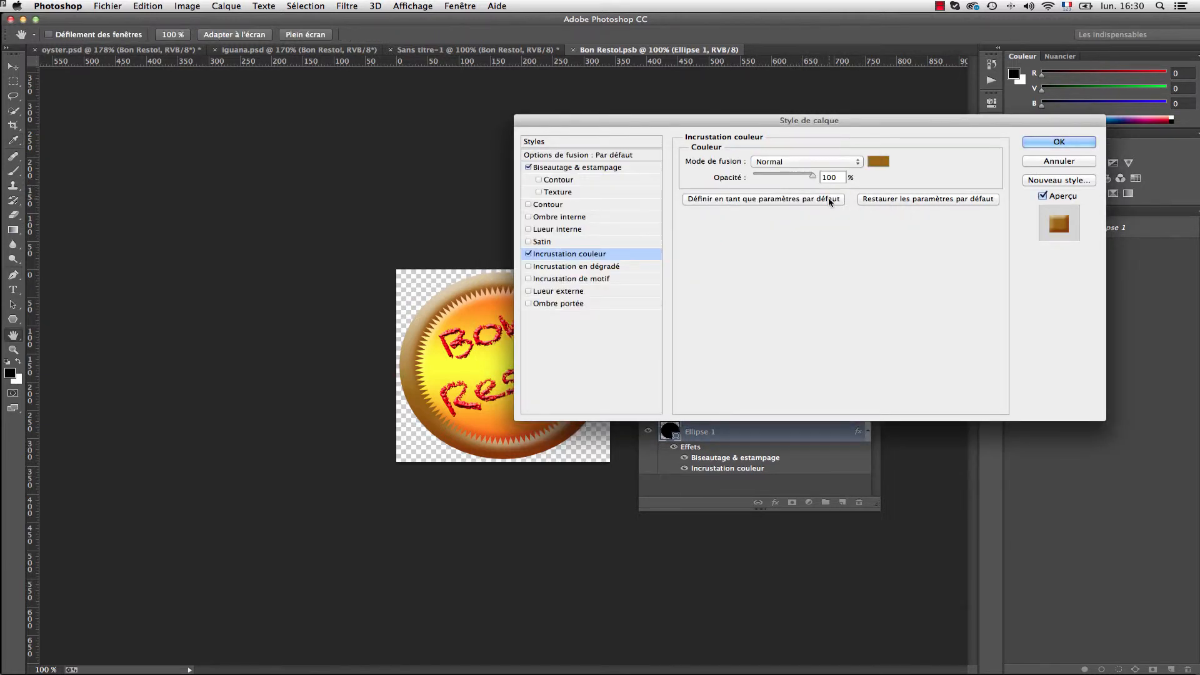
click(1041, 145)
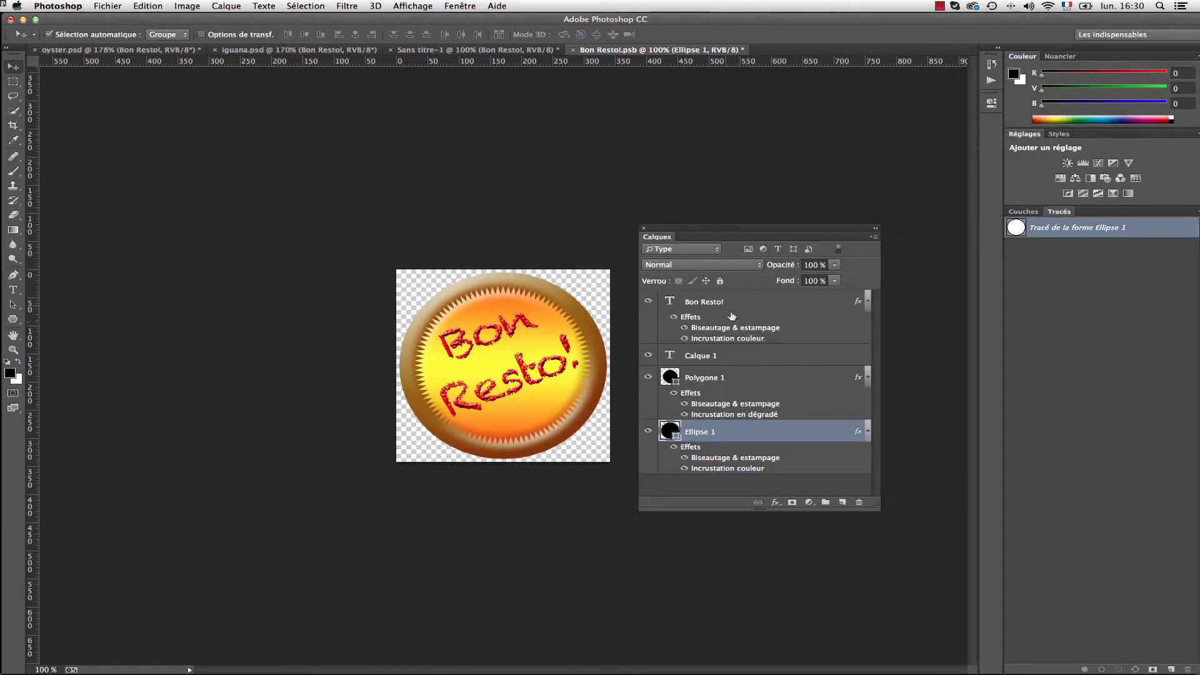
Set the color overlay of the Bon Resto! text layer to green #19b83f.
double_click(706, 307)
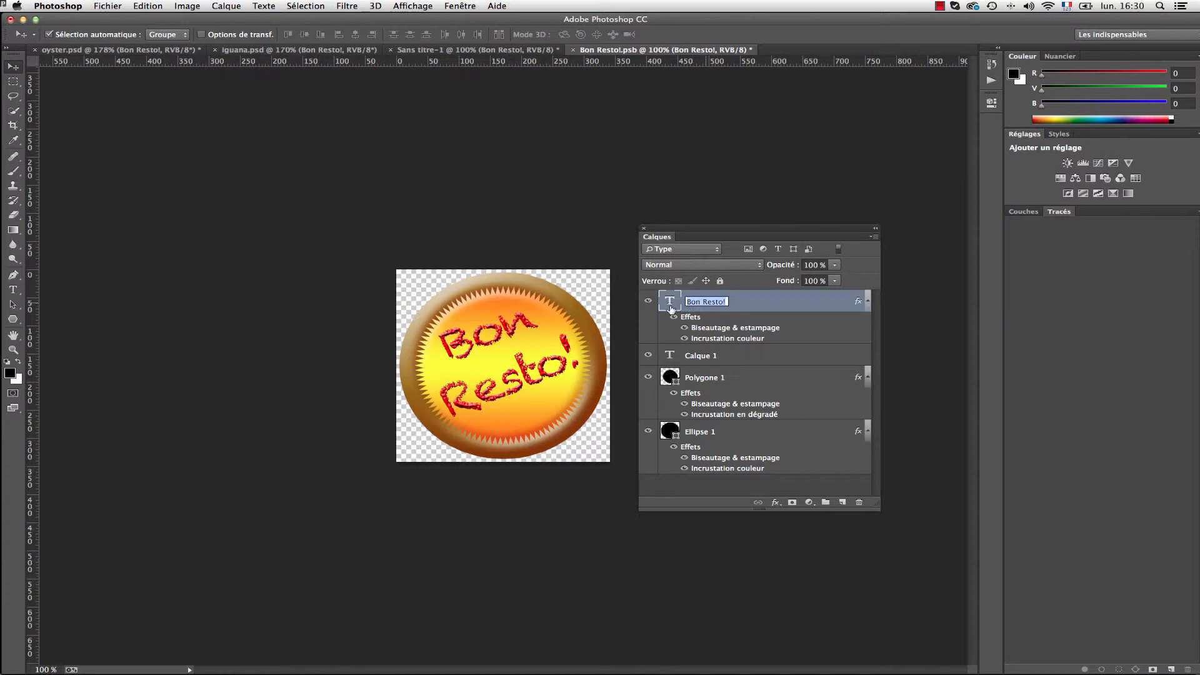
key(Return)
double_click(705, 341)
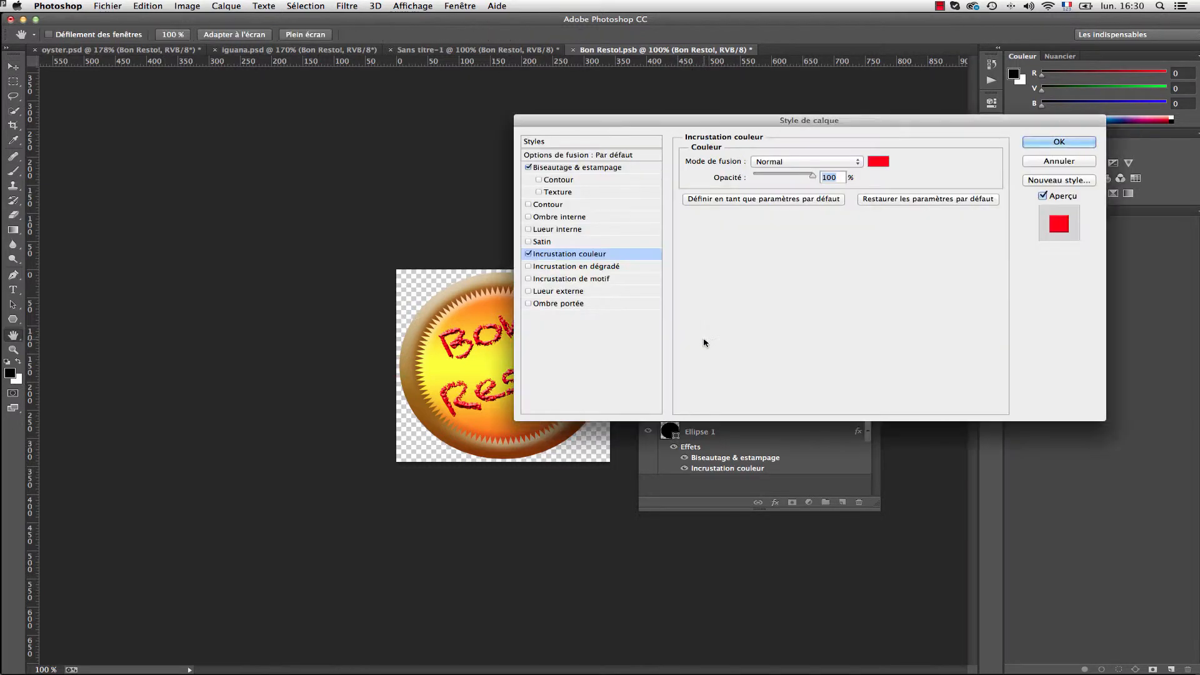
click(880, 163)
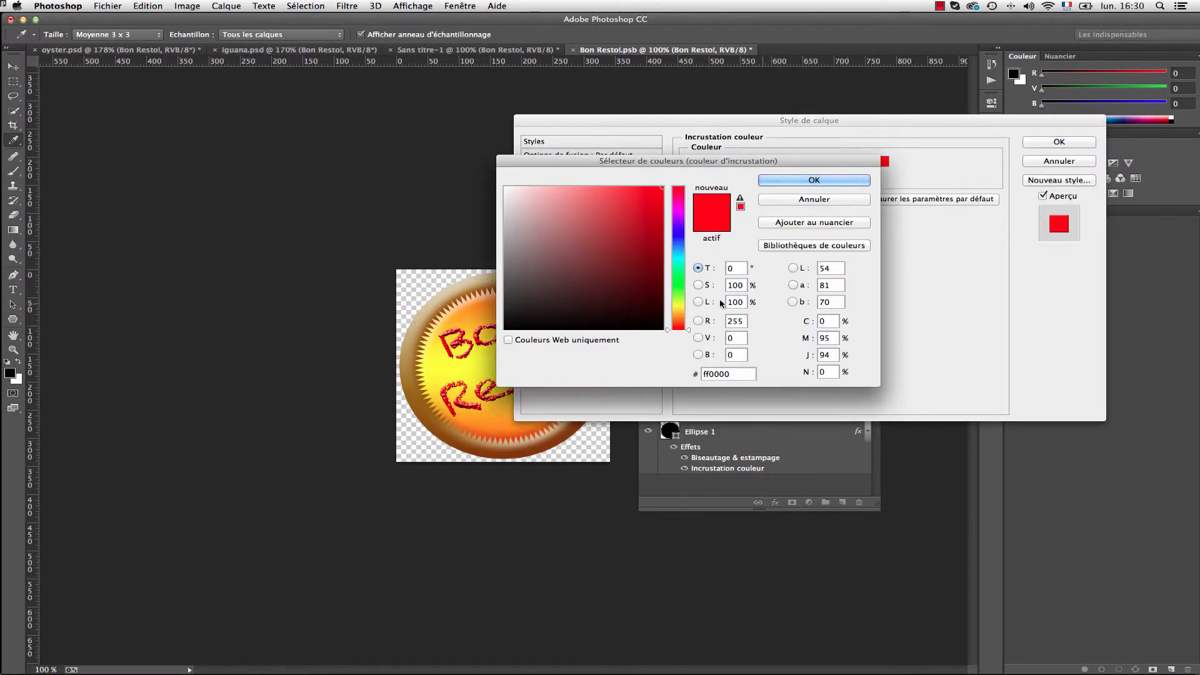
click(679, 277)
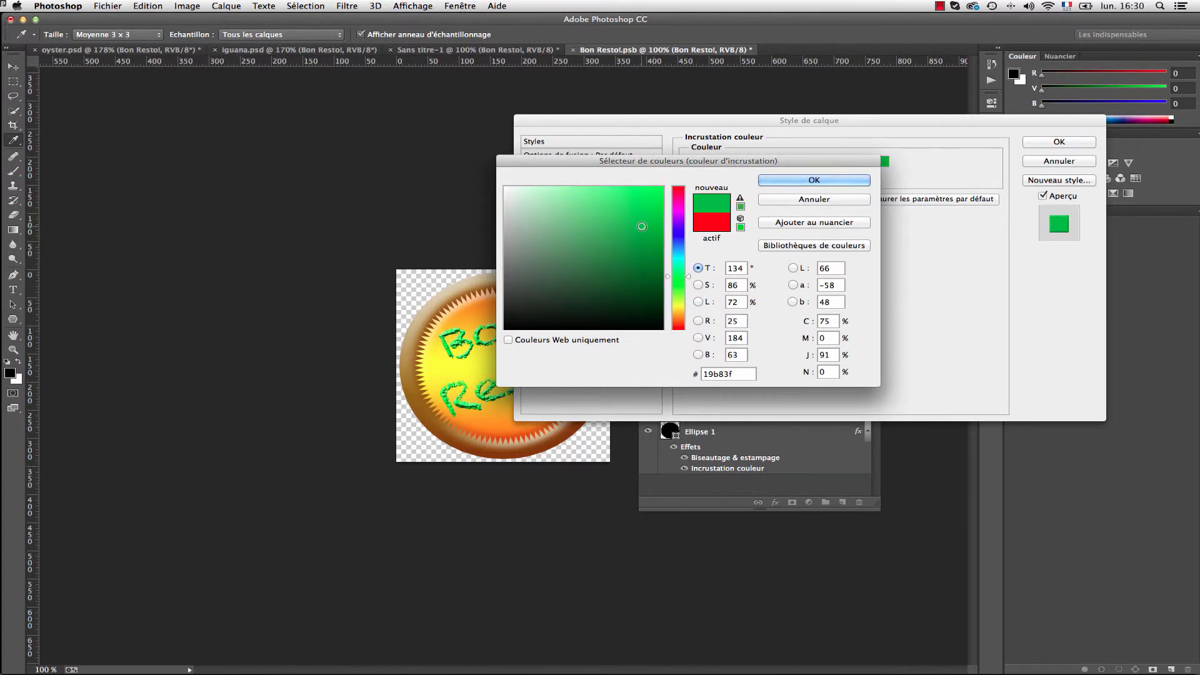
click(812, 180)
click(1058, 144)
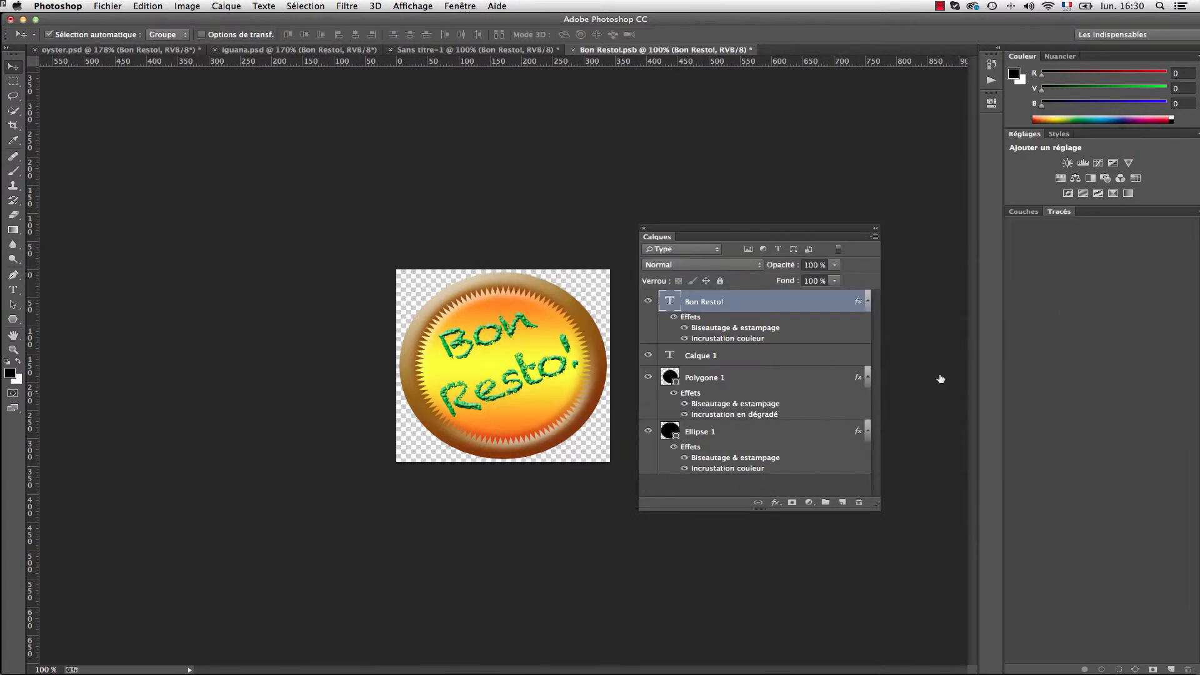
Save Bon Resto!.psb and compare the linked badge in oyster.psd with the embedded one in iguana.psd.
key(super+s)
click(148, 50)
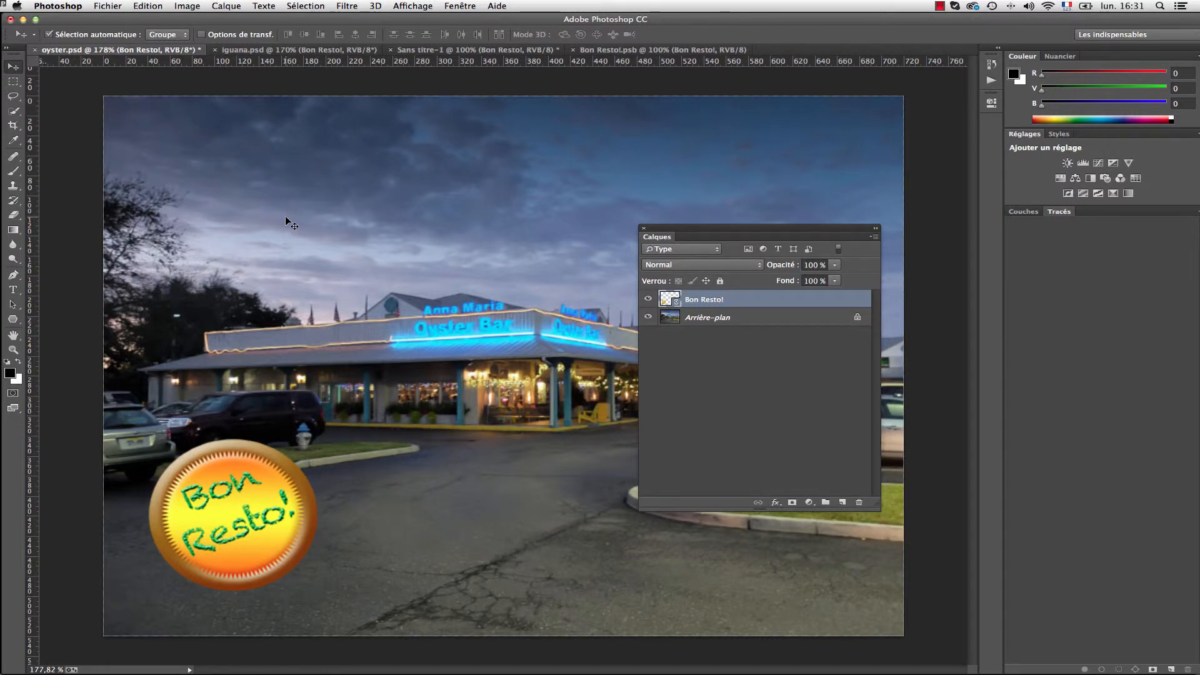
click(252, 50)
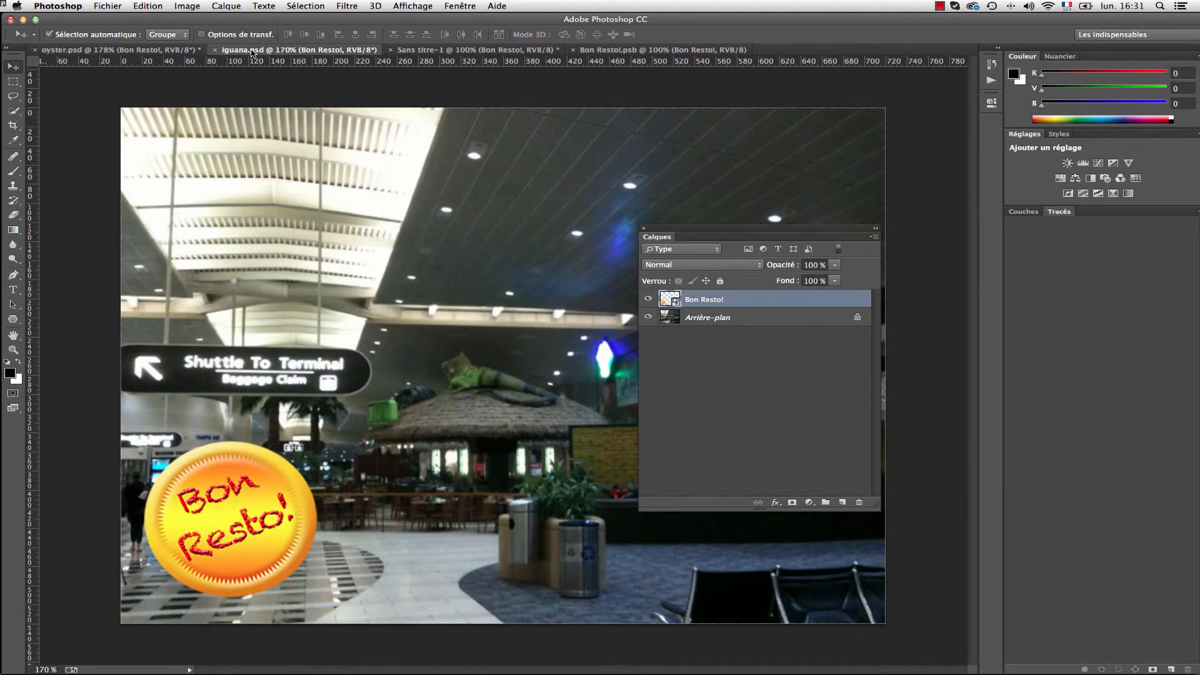